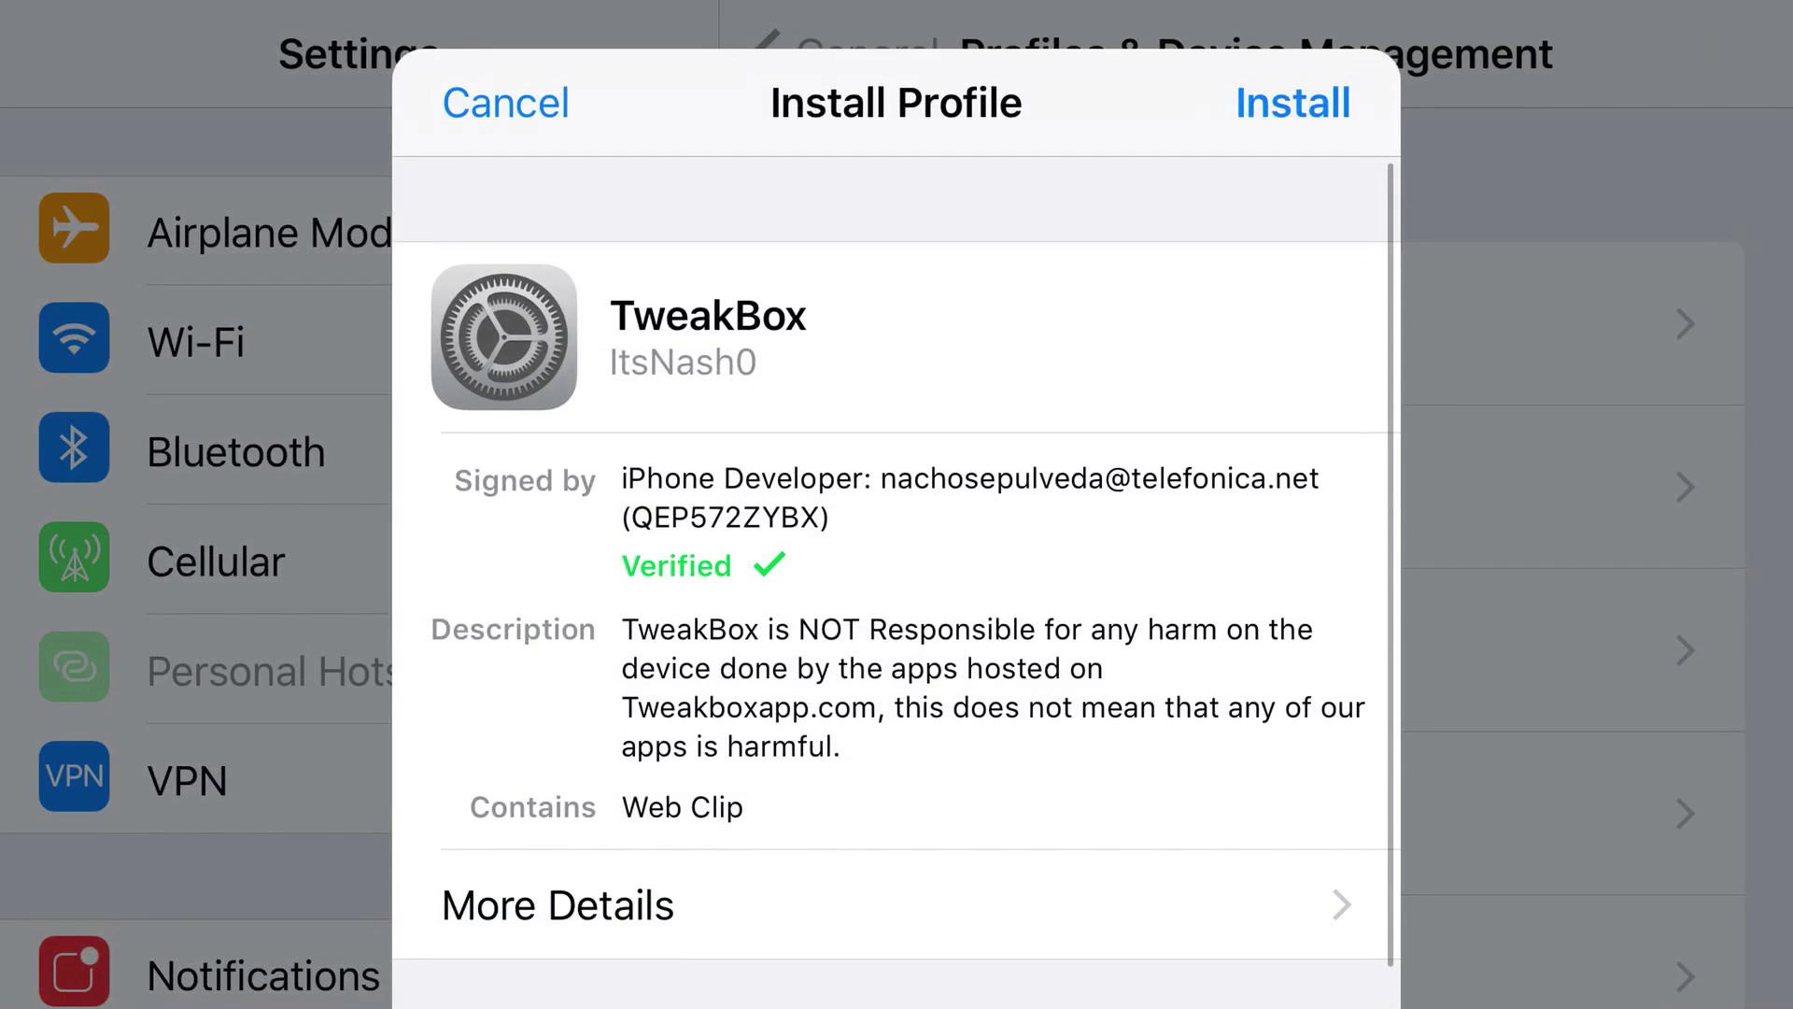
Install the TweakBox profile past the consent message, confirm it, and return to the home screen
left_click(1292, 101)
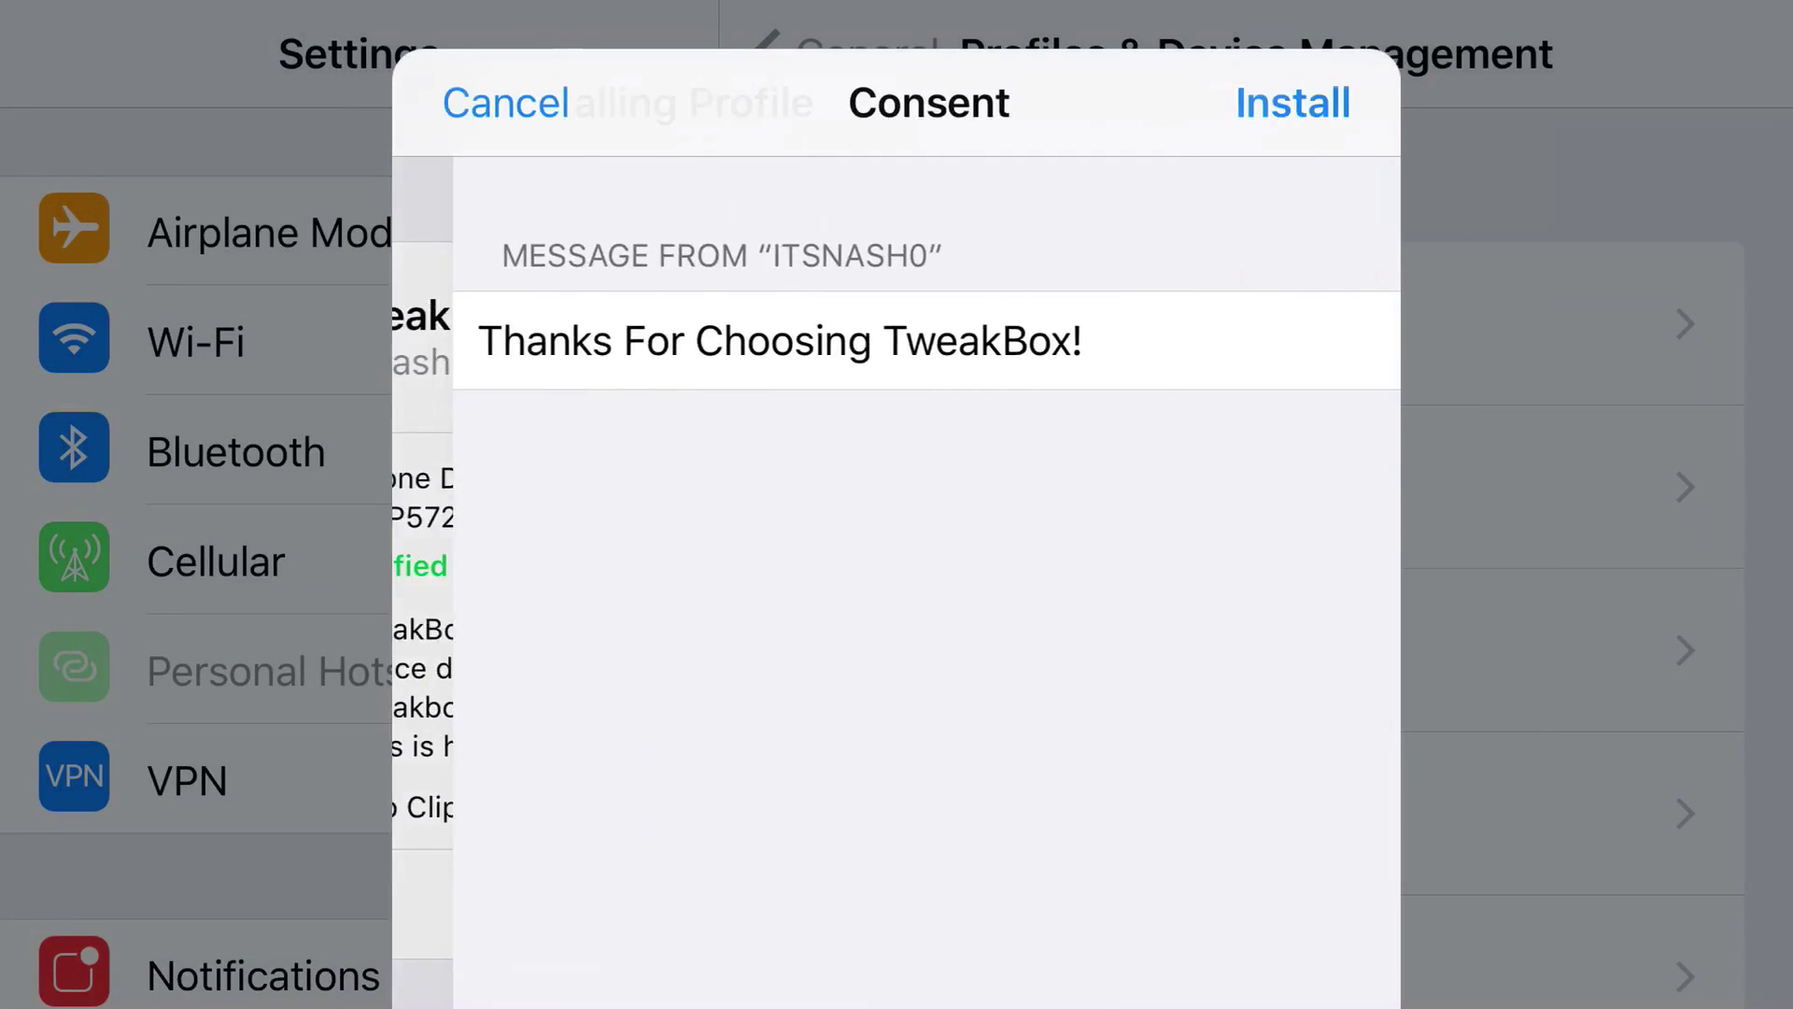
left_click(1292, 103)
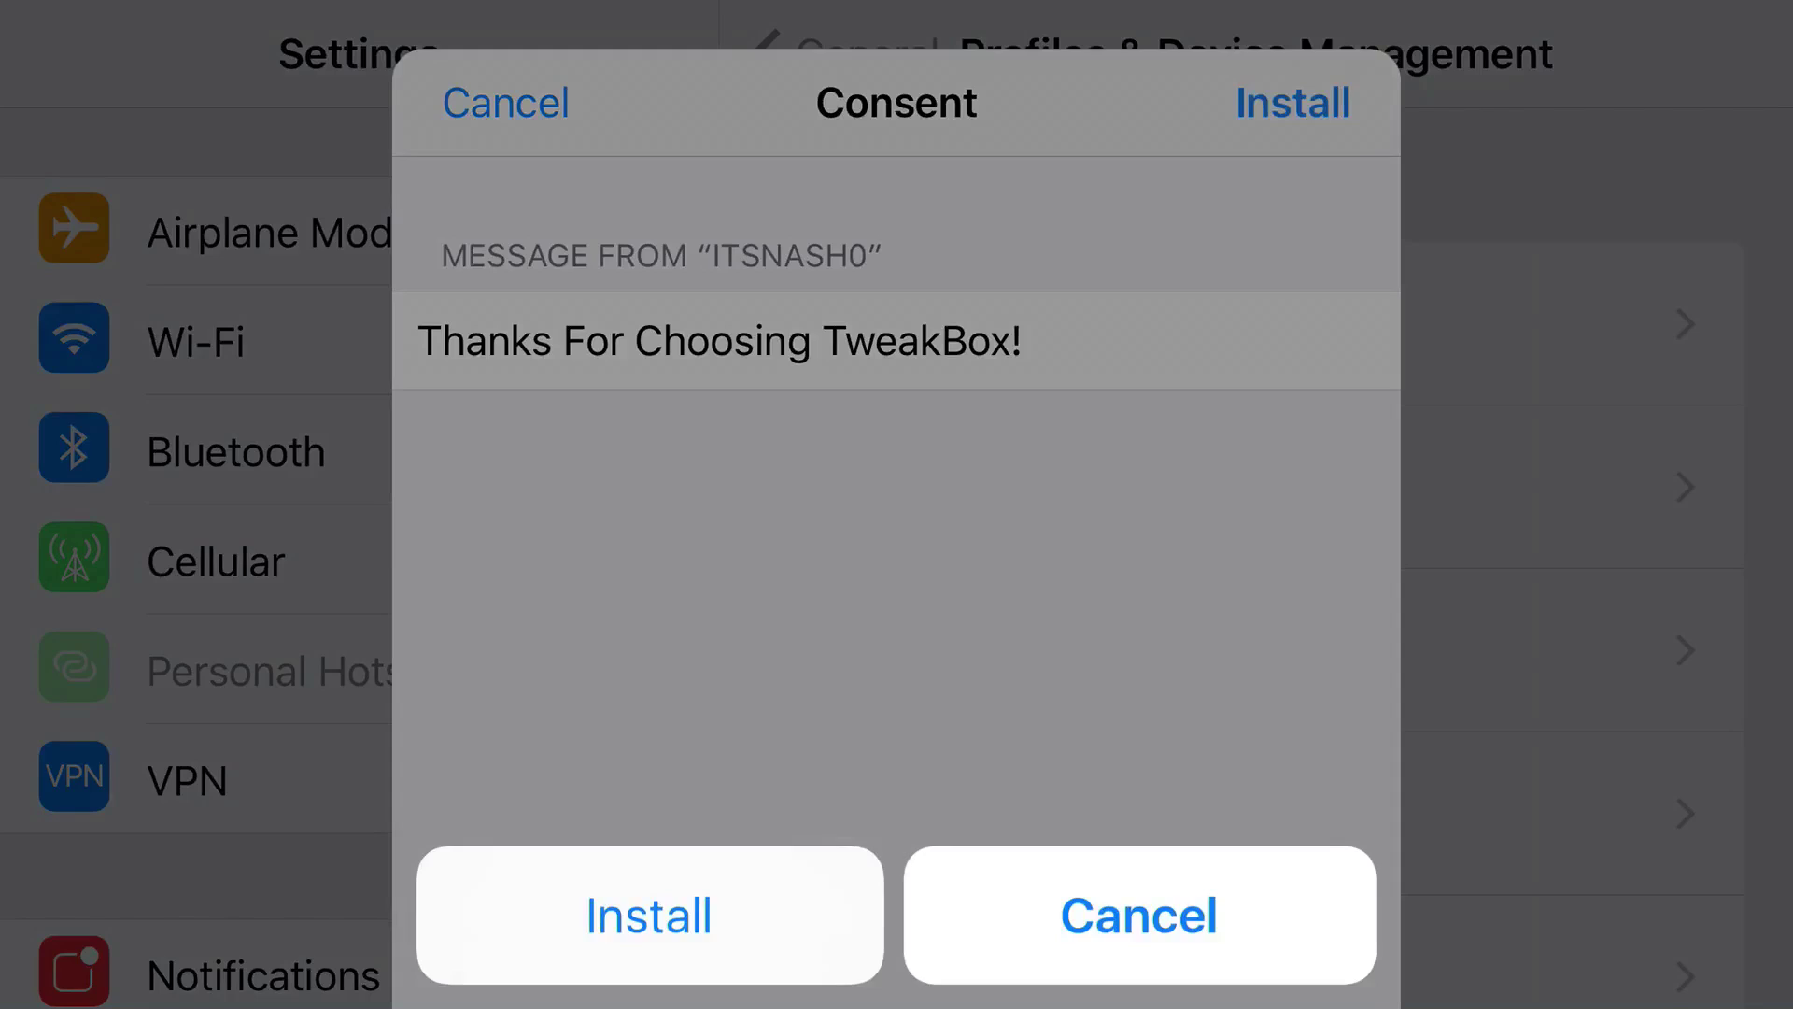
left_click(649, 915)
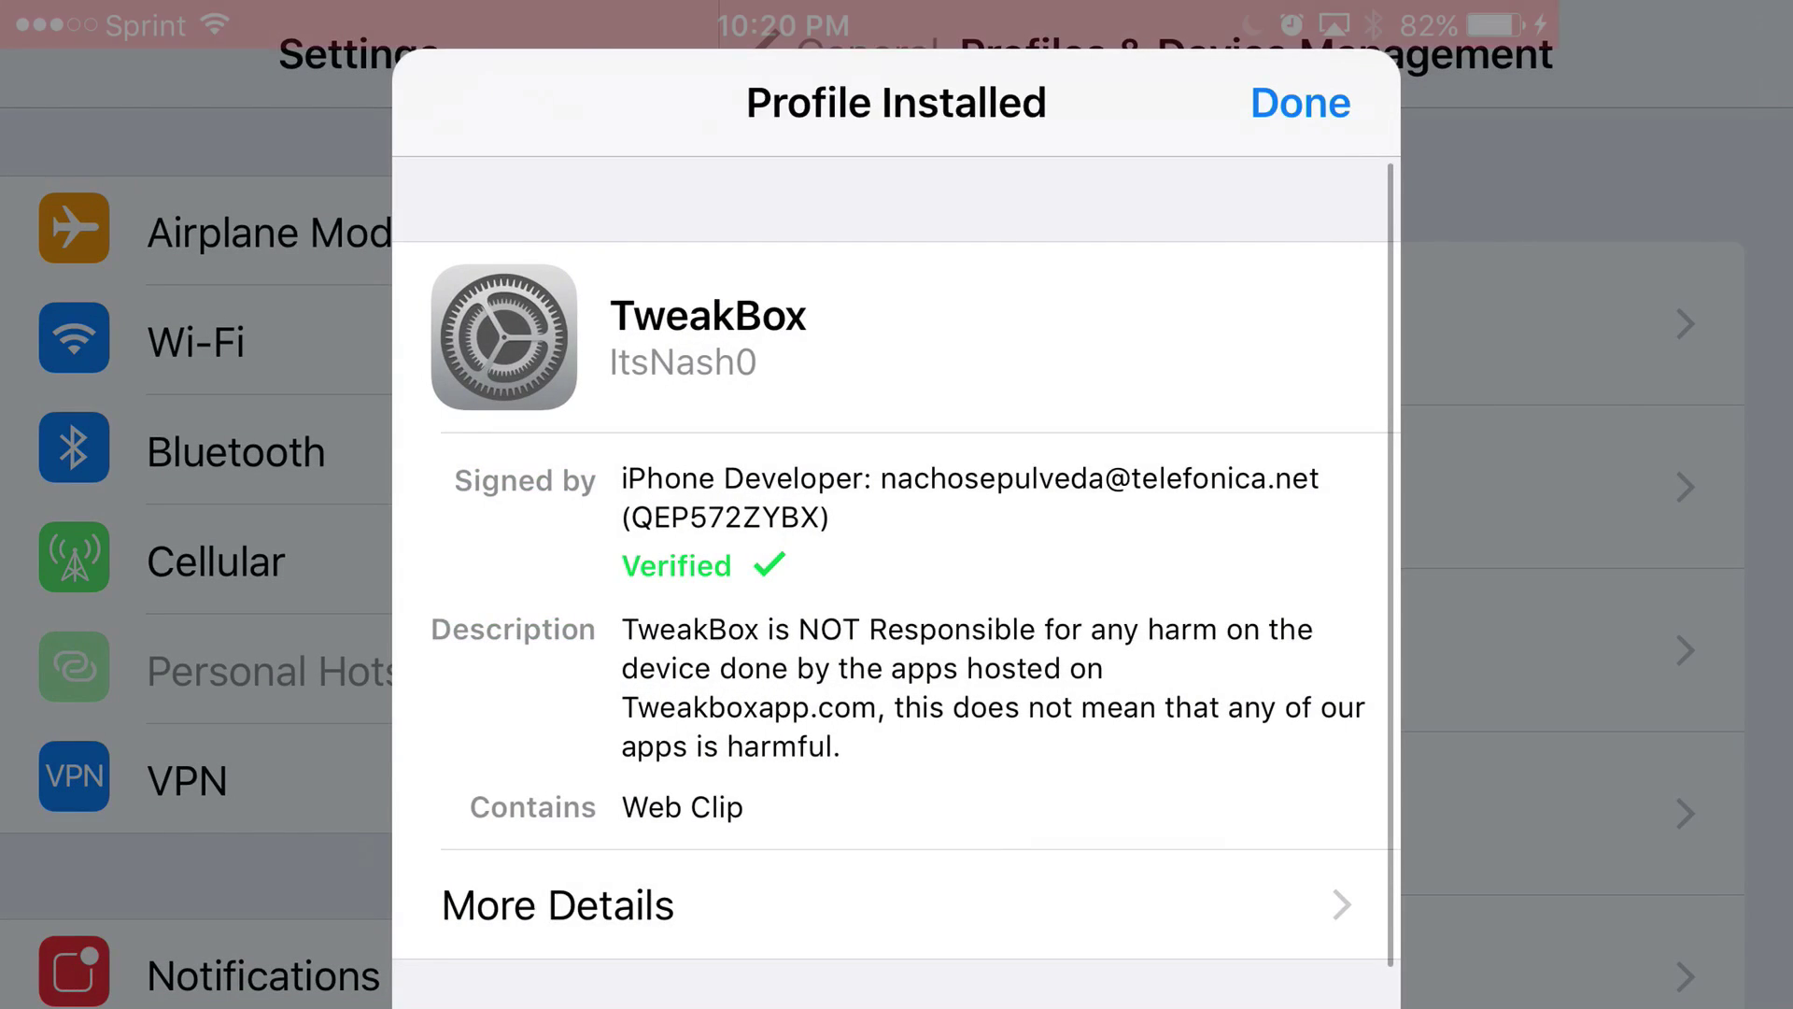
key("super")
scroll(898, 504, "right", 1)
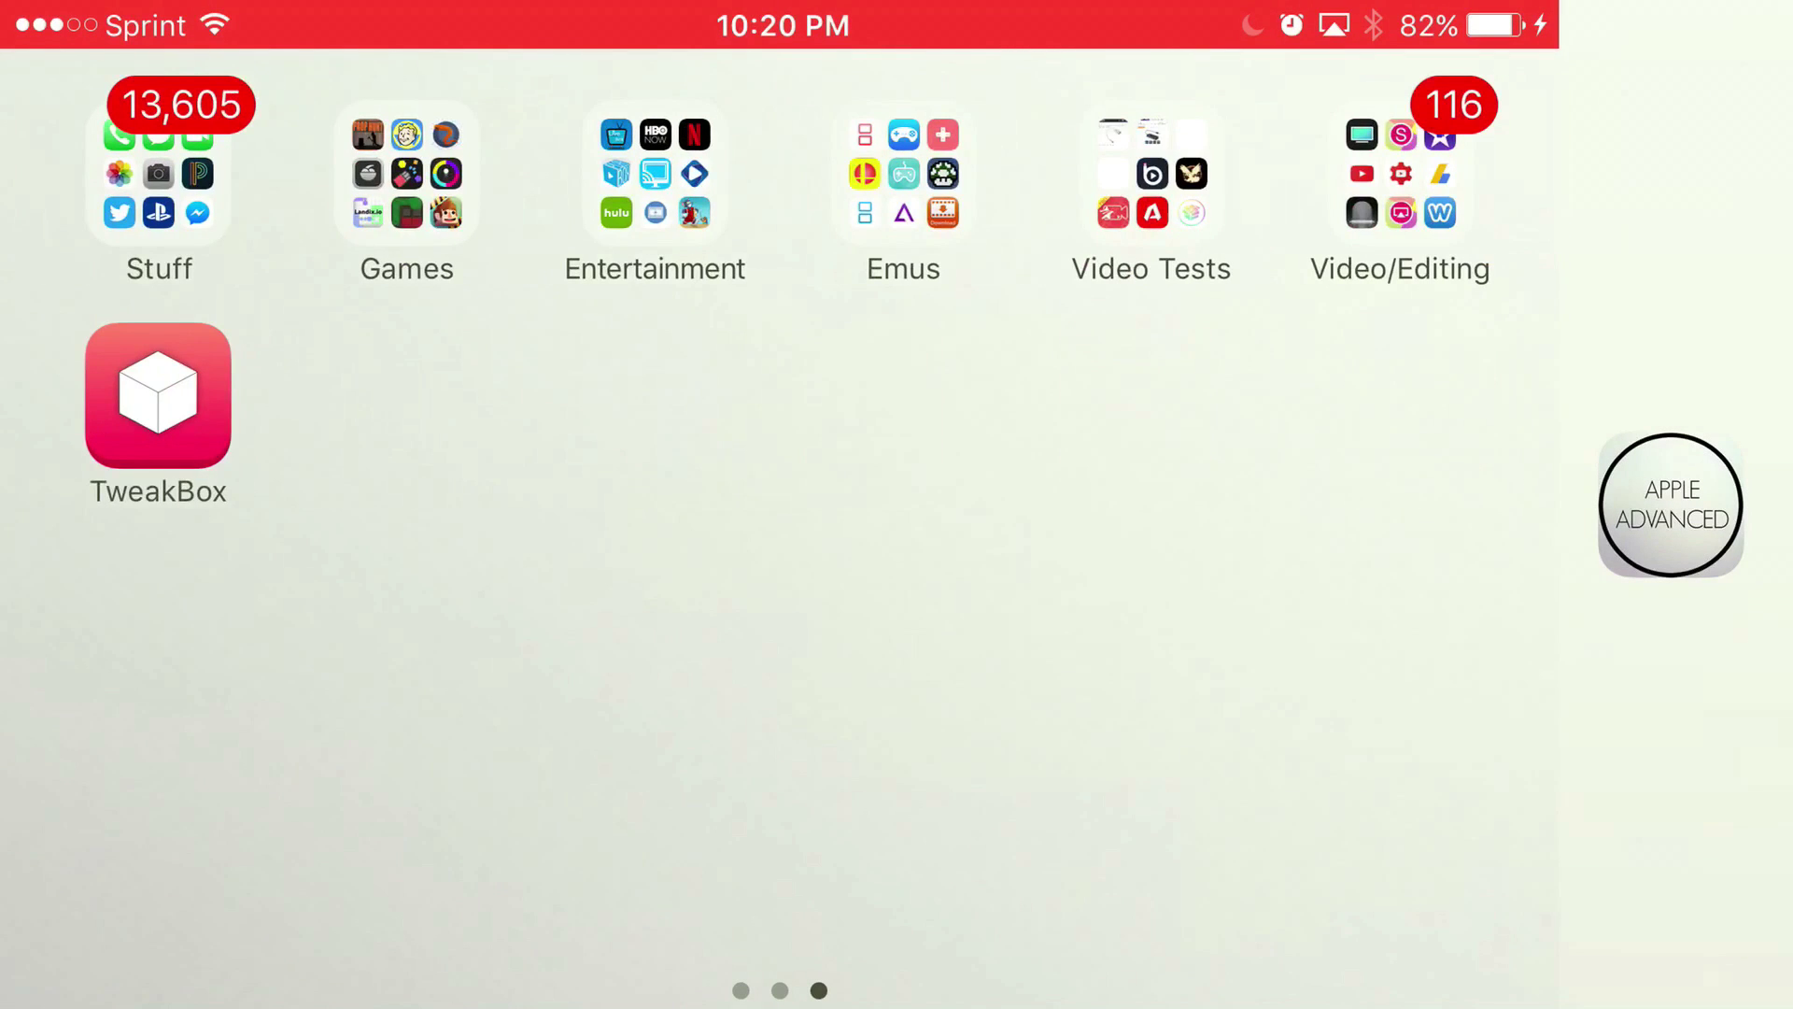
Launch TweakBox from its home screen icon
left_click(159, 397)
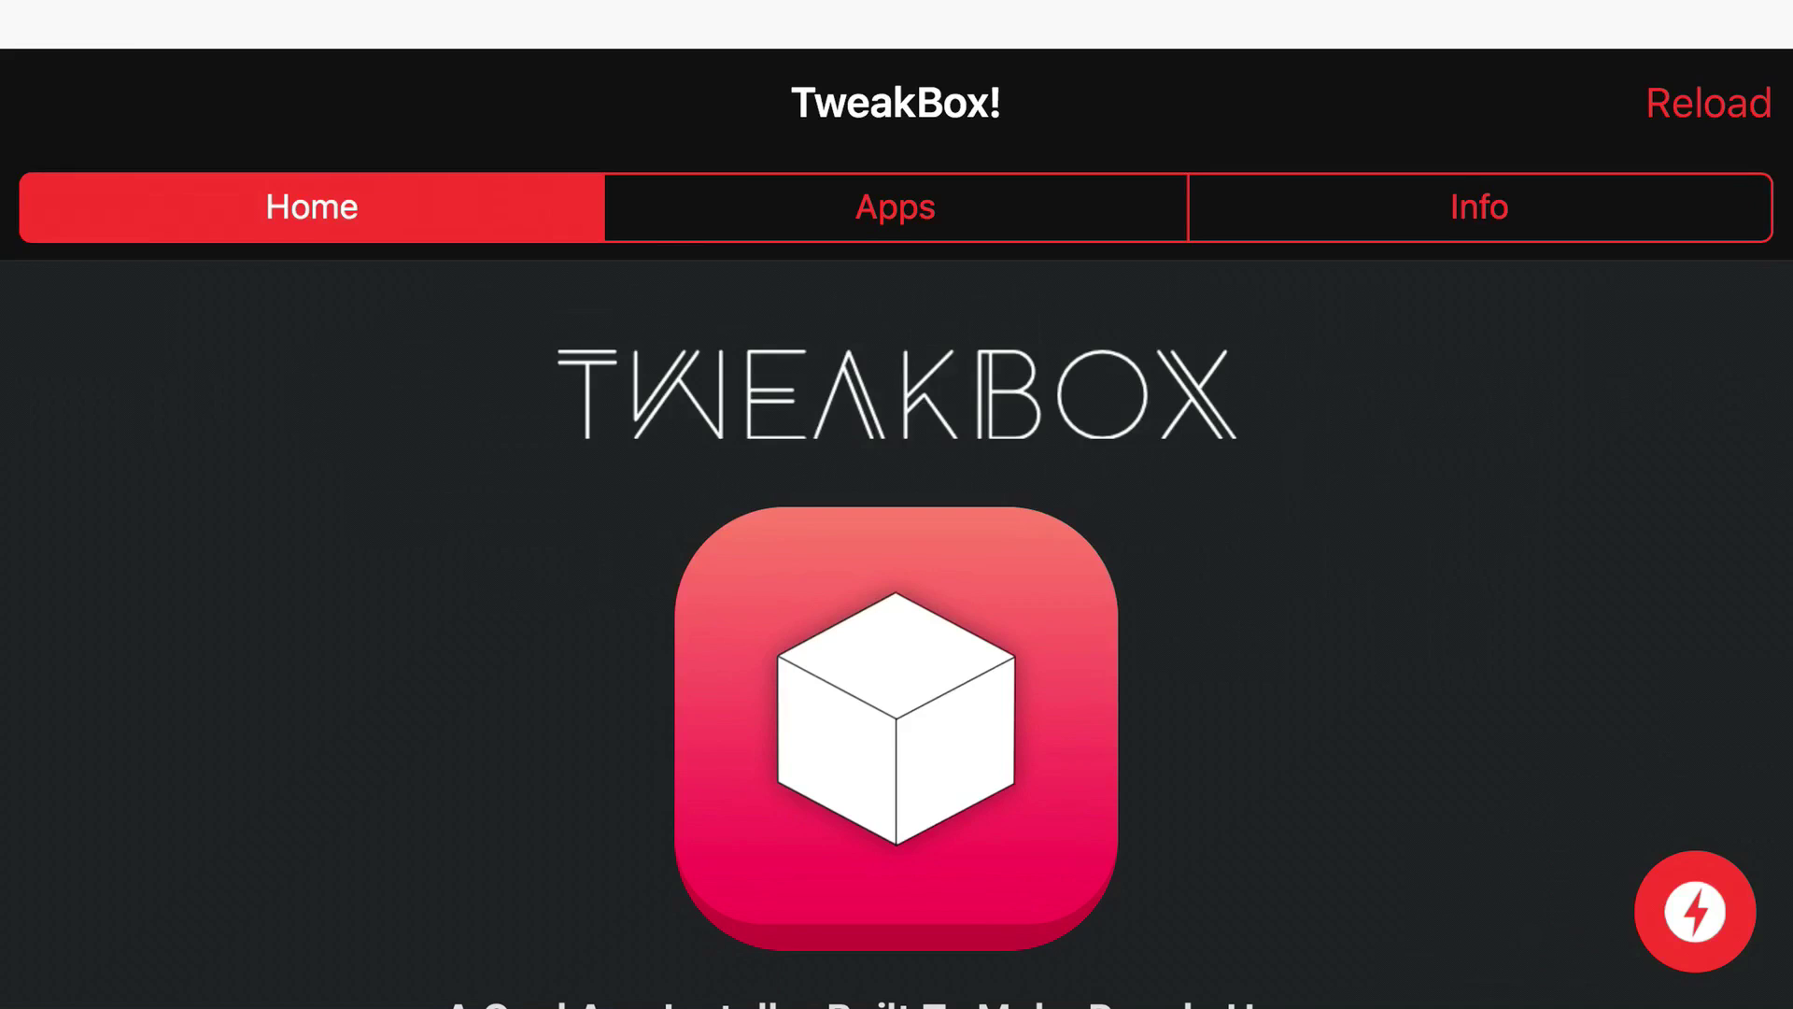
Search the TweakBox Apps category for Delta
left_click(895, 207)
scroll(898, 631, "down", 5)
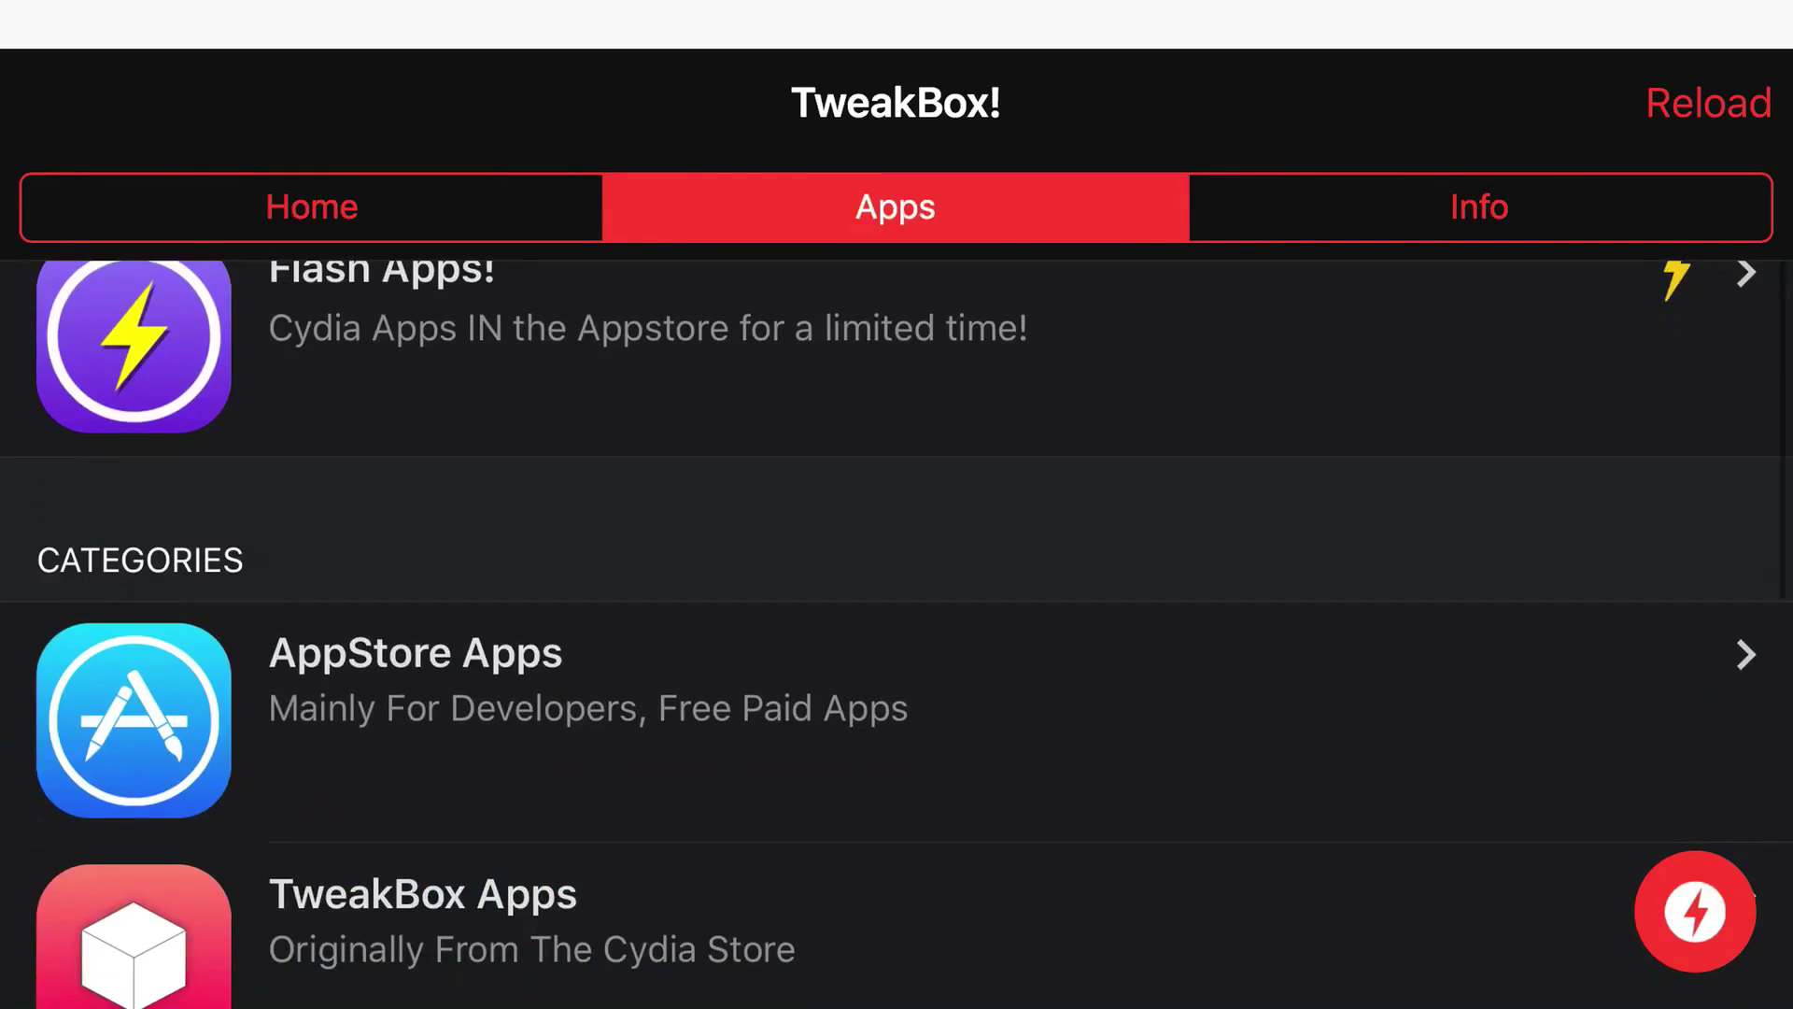
left_click(533, 561)
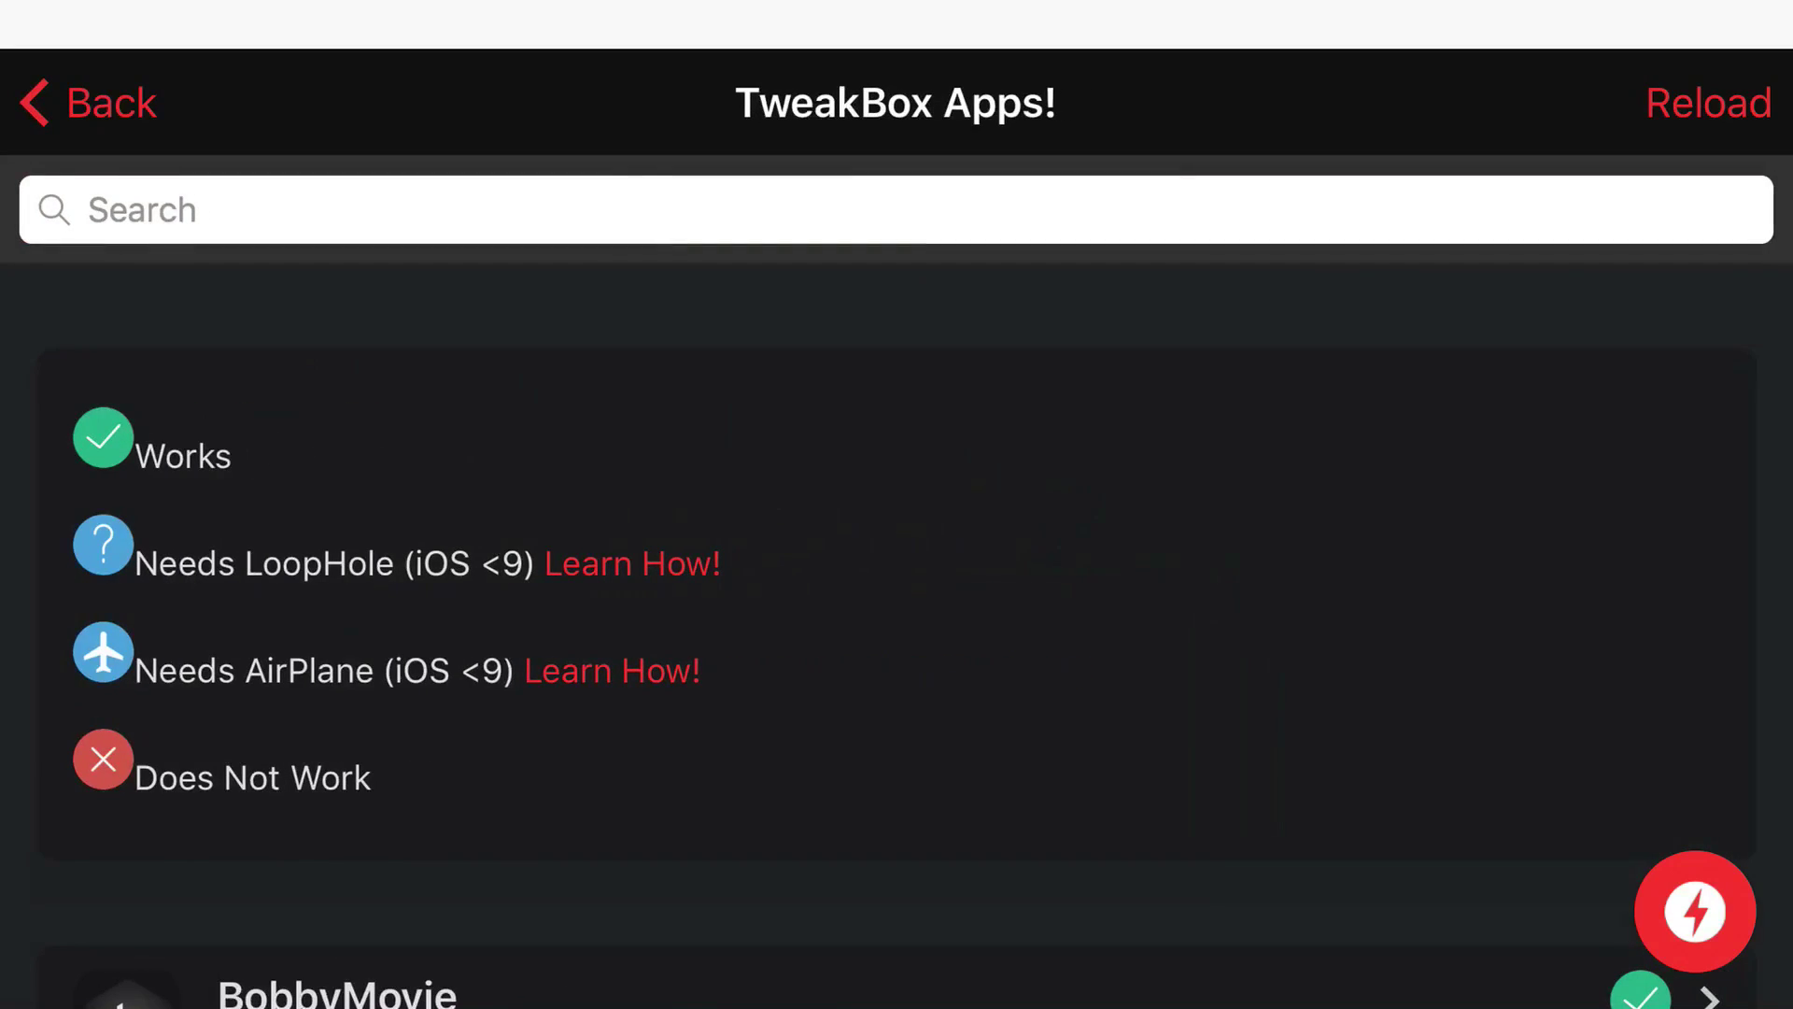
left_click(897, 209)
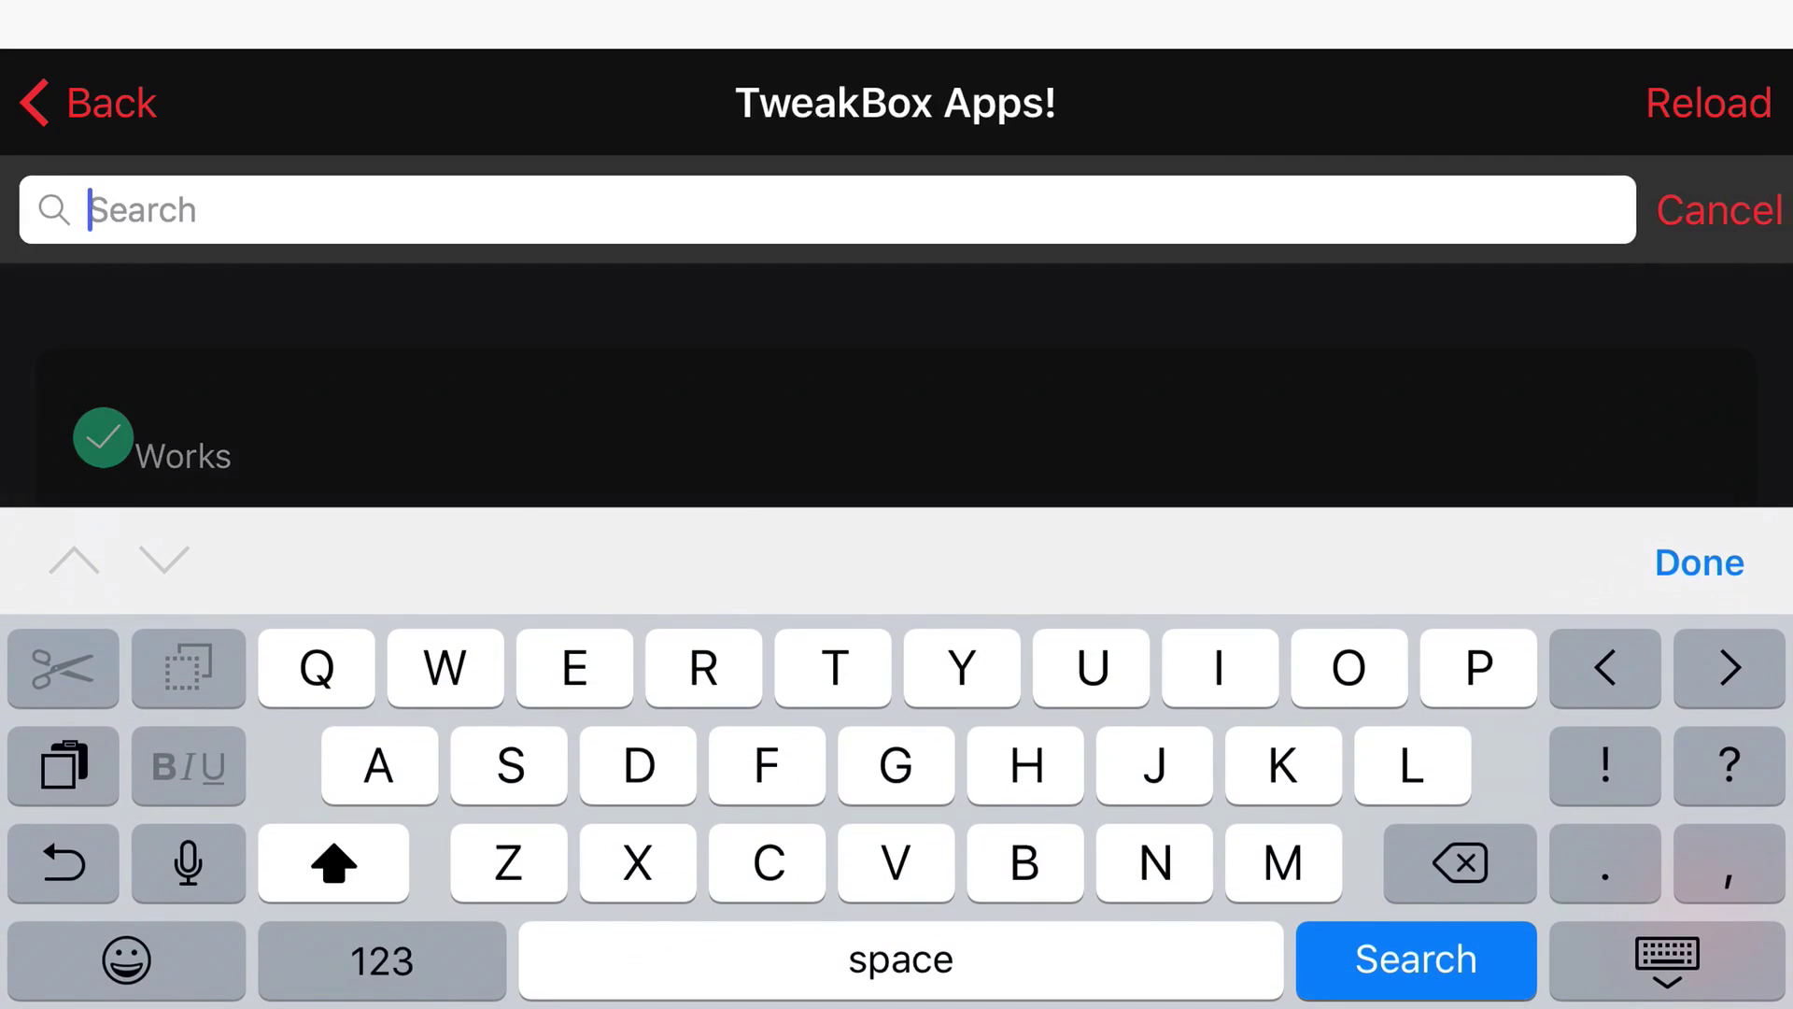
type("Delta")
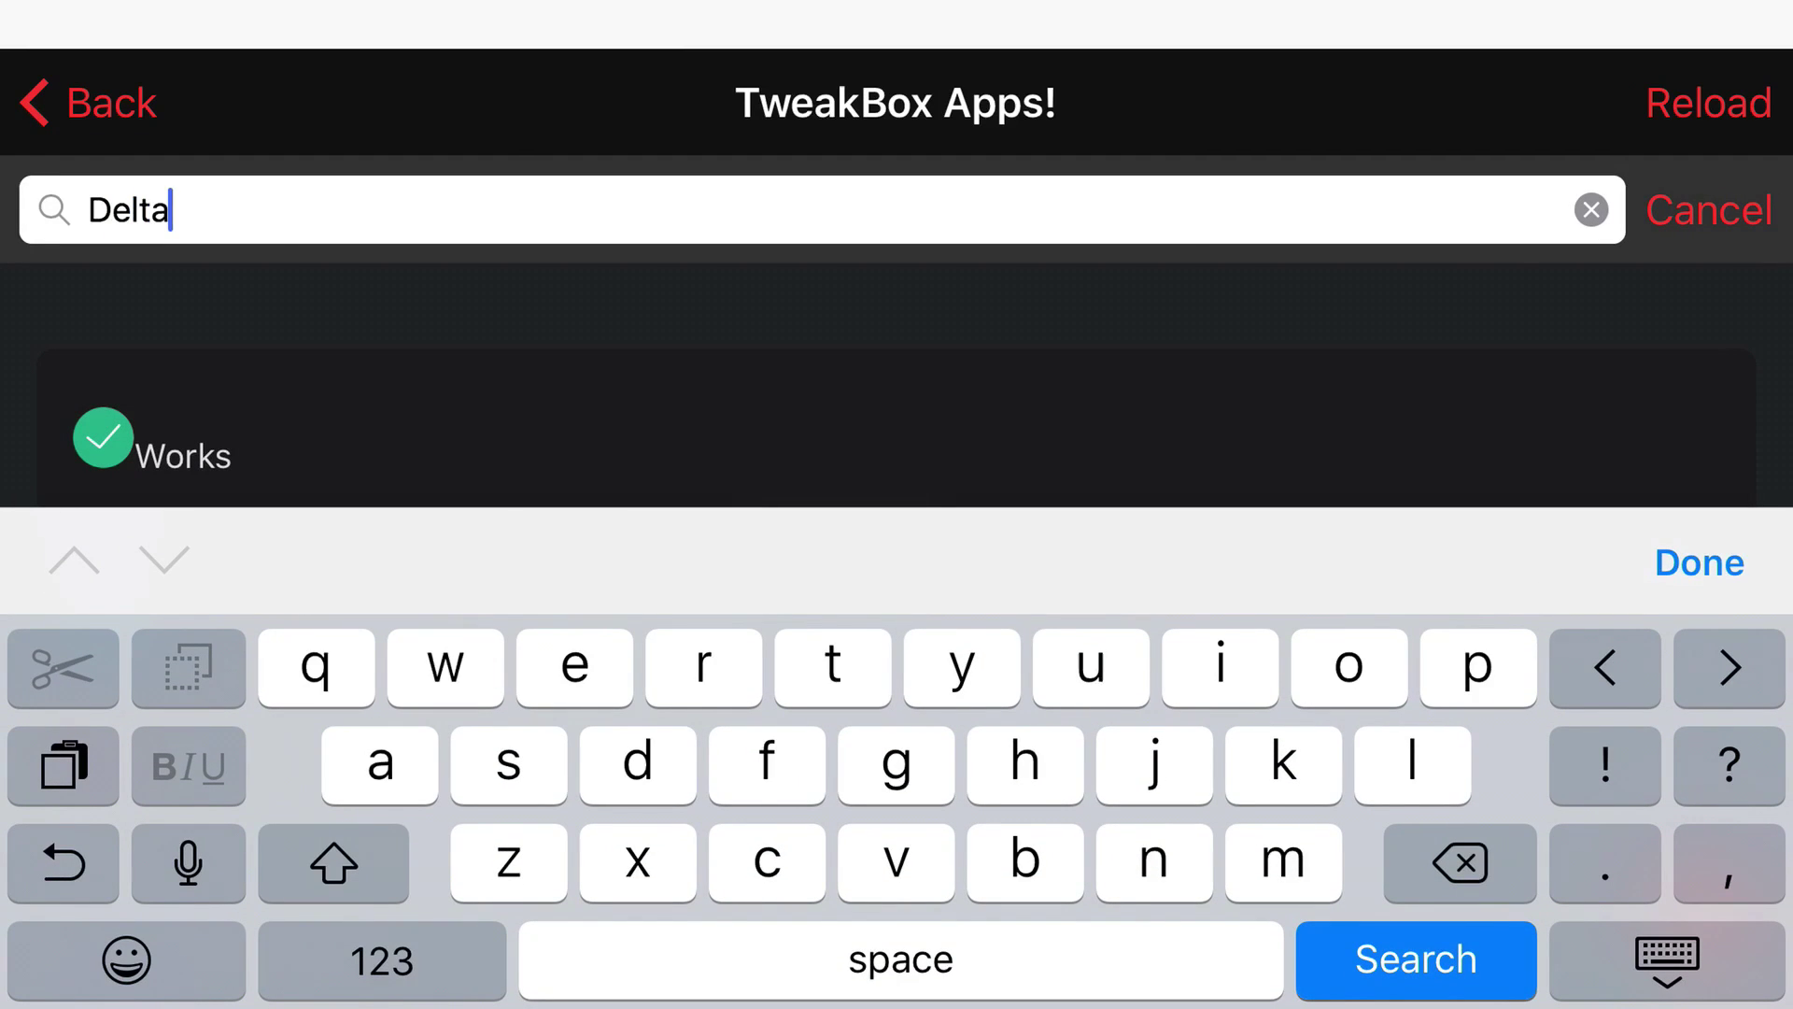
key("shift")
key("Return")
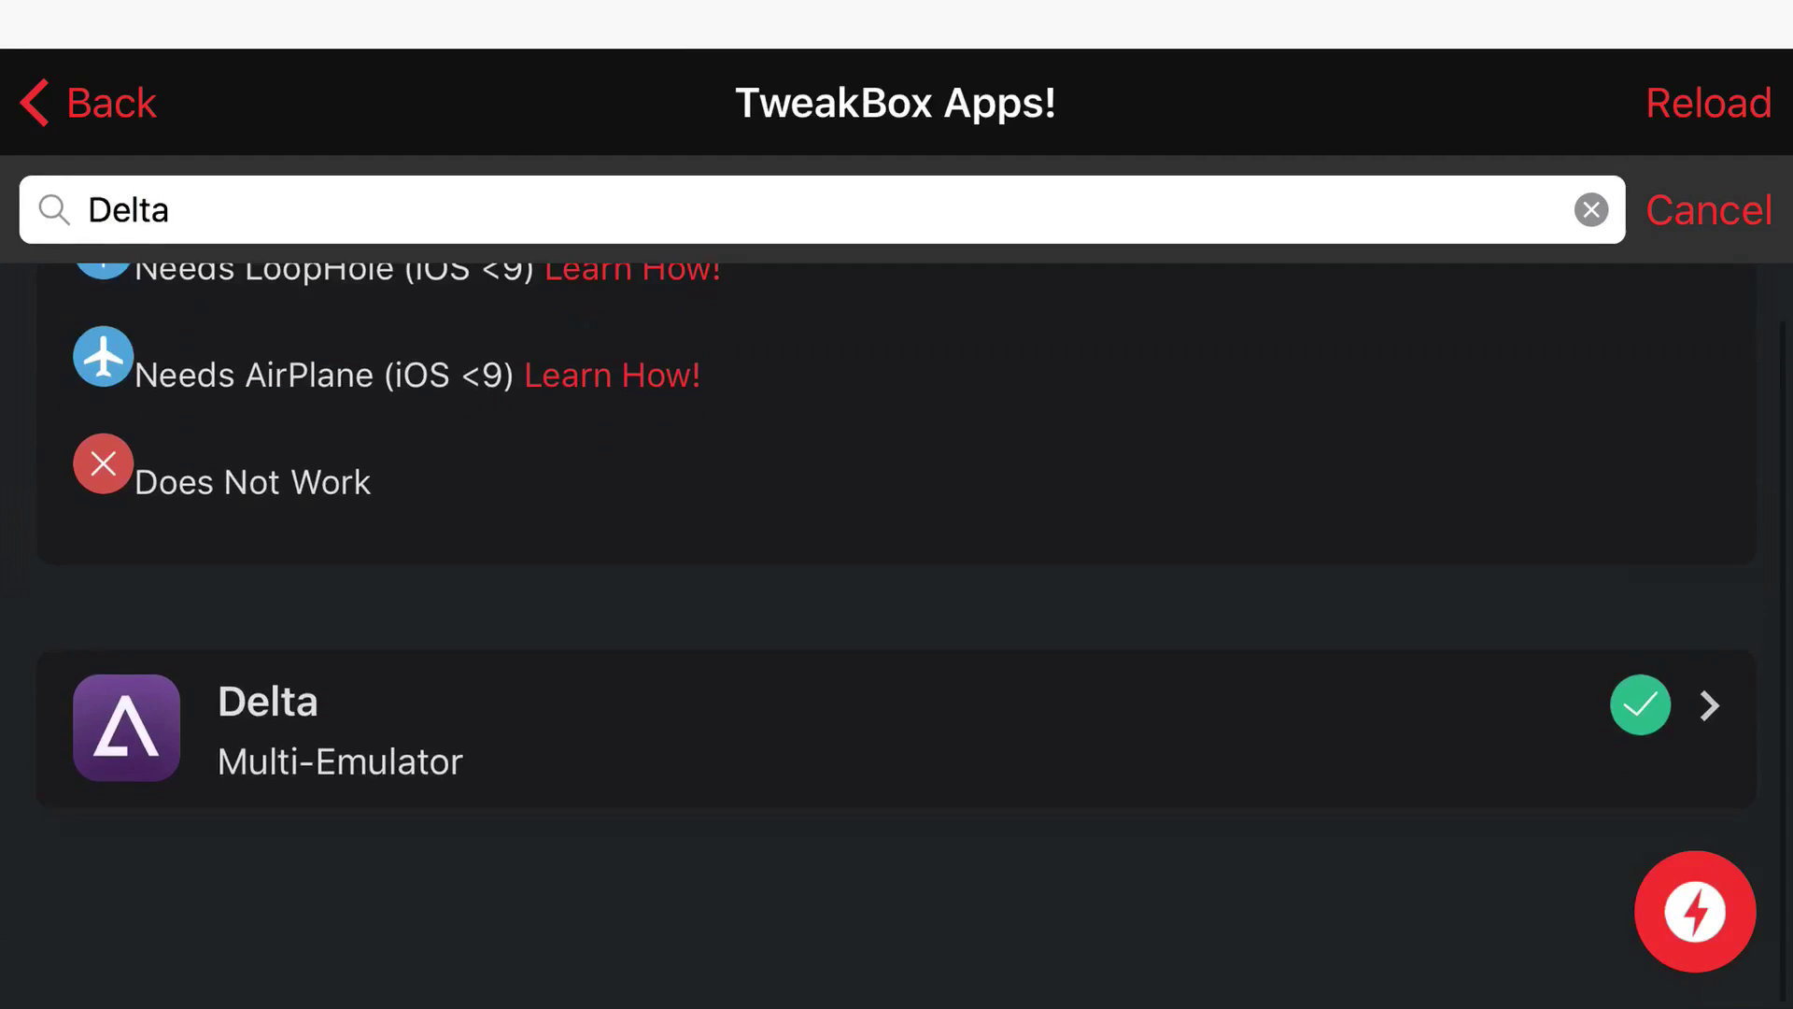
Install Delta from its detail page and approve the 'Delta - TweakBox' install prompt
left_click(841, 843)
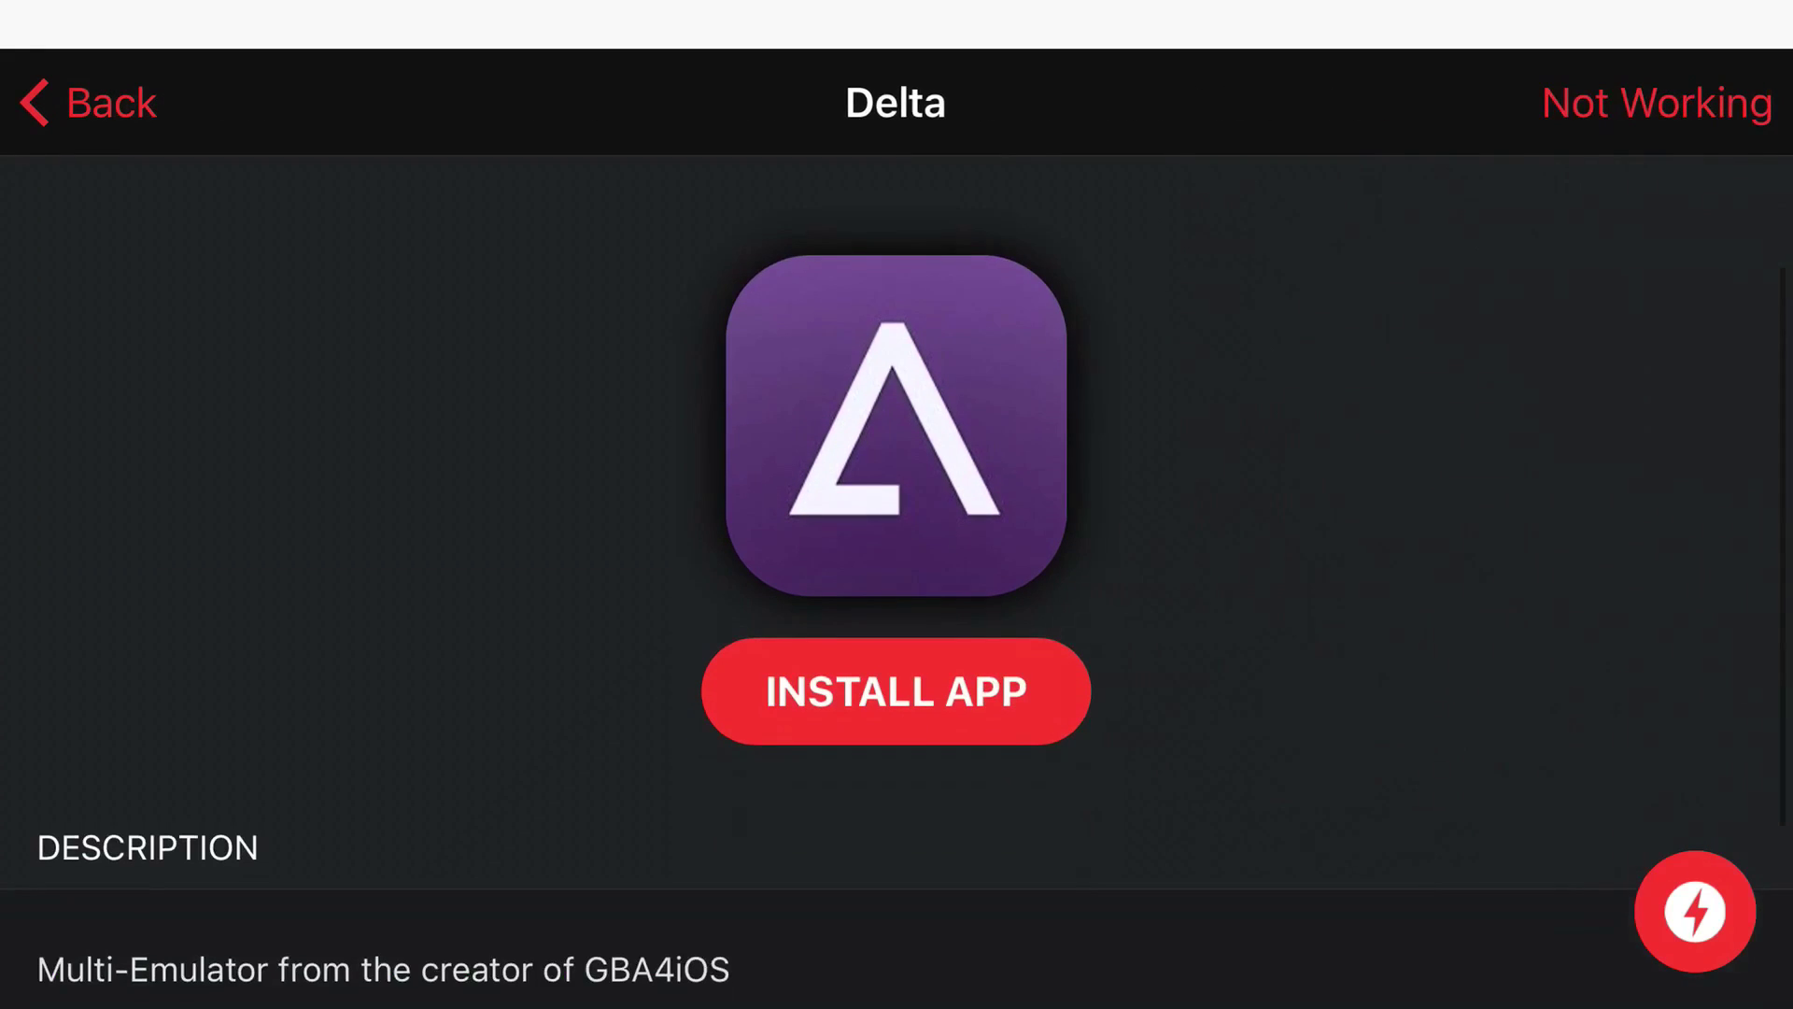
left_click(896, 691)
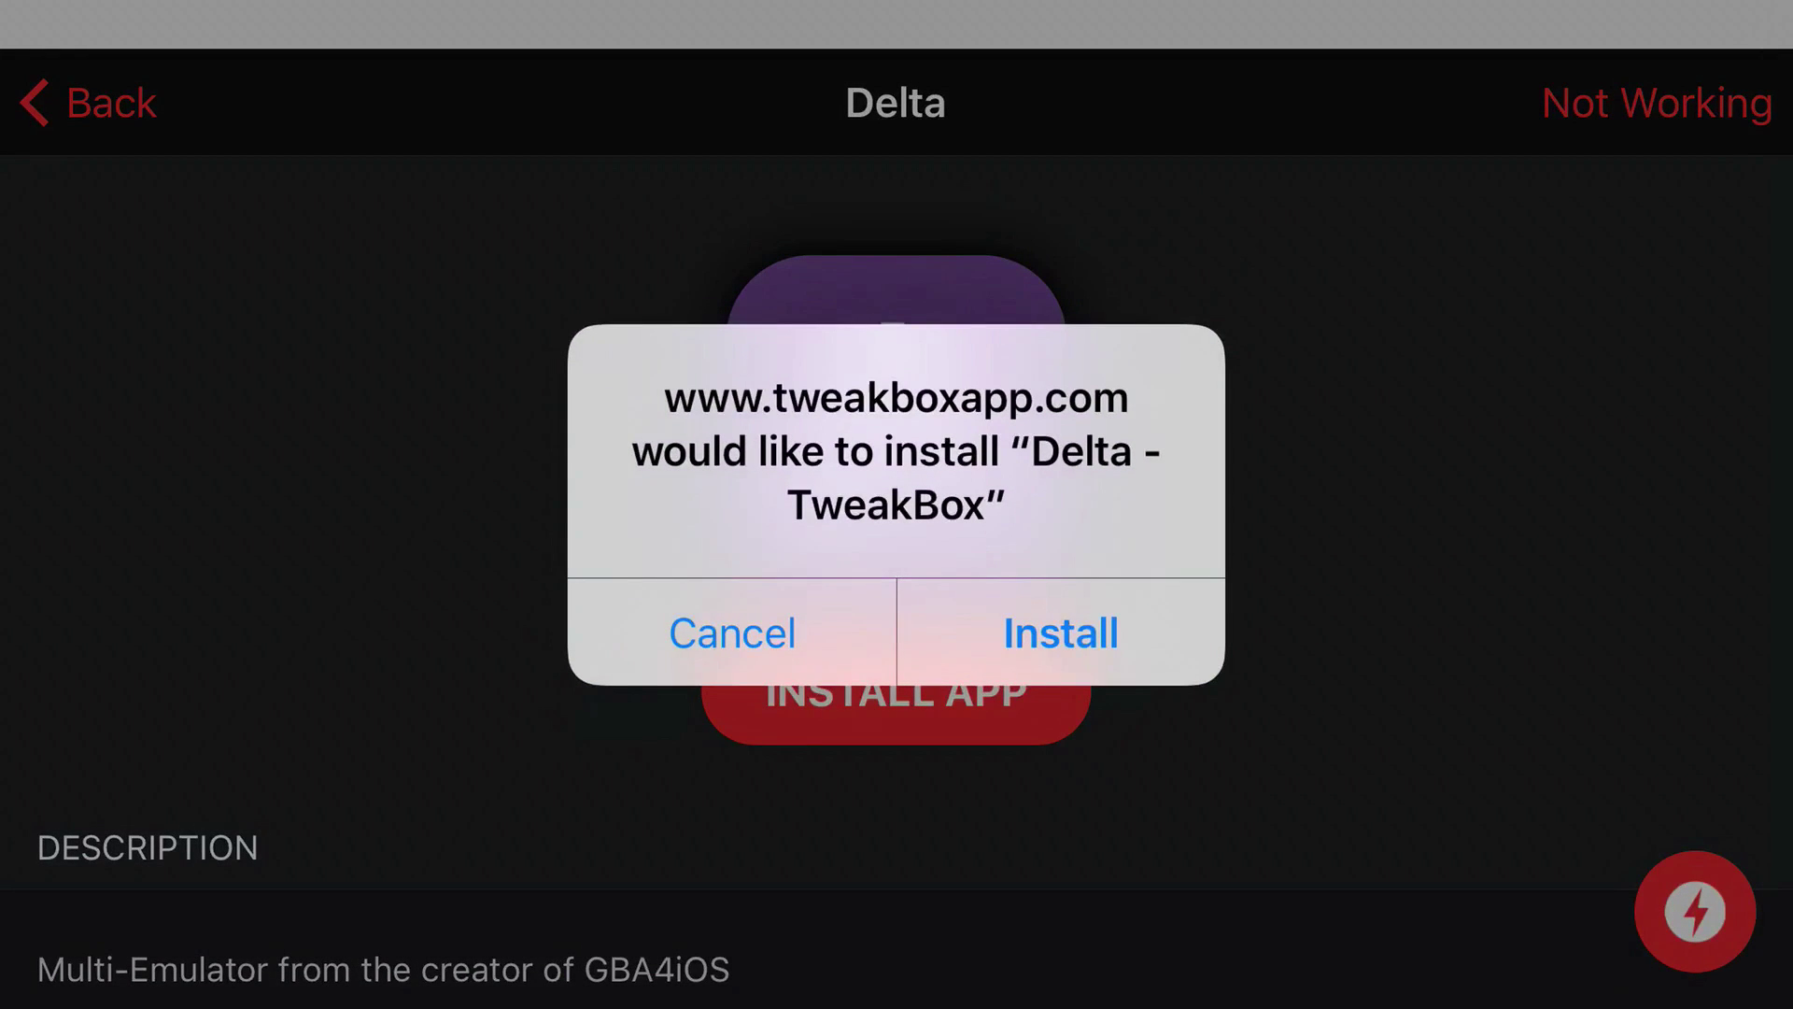
left_click(1060, 633)
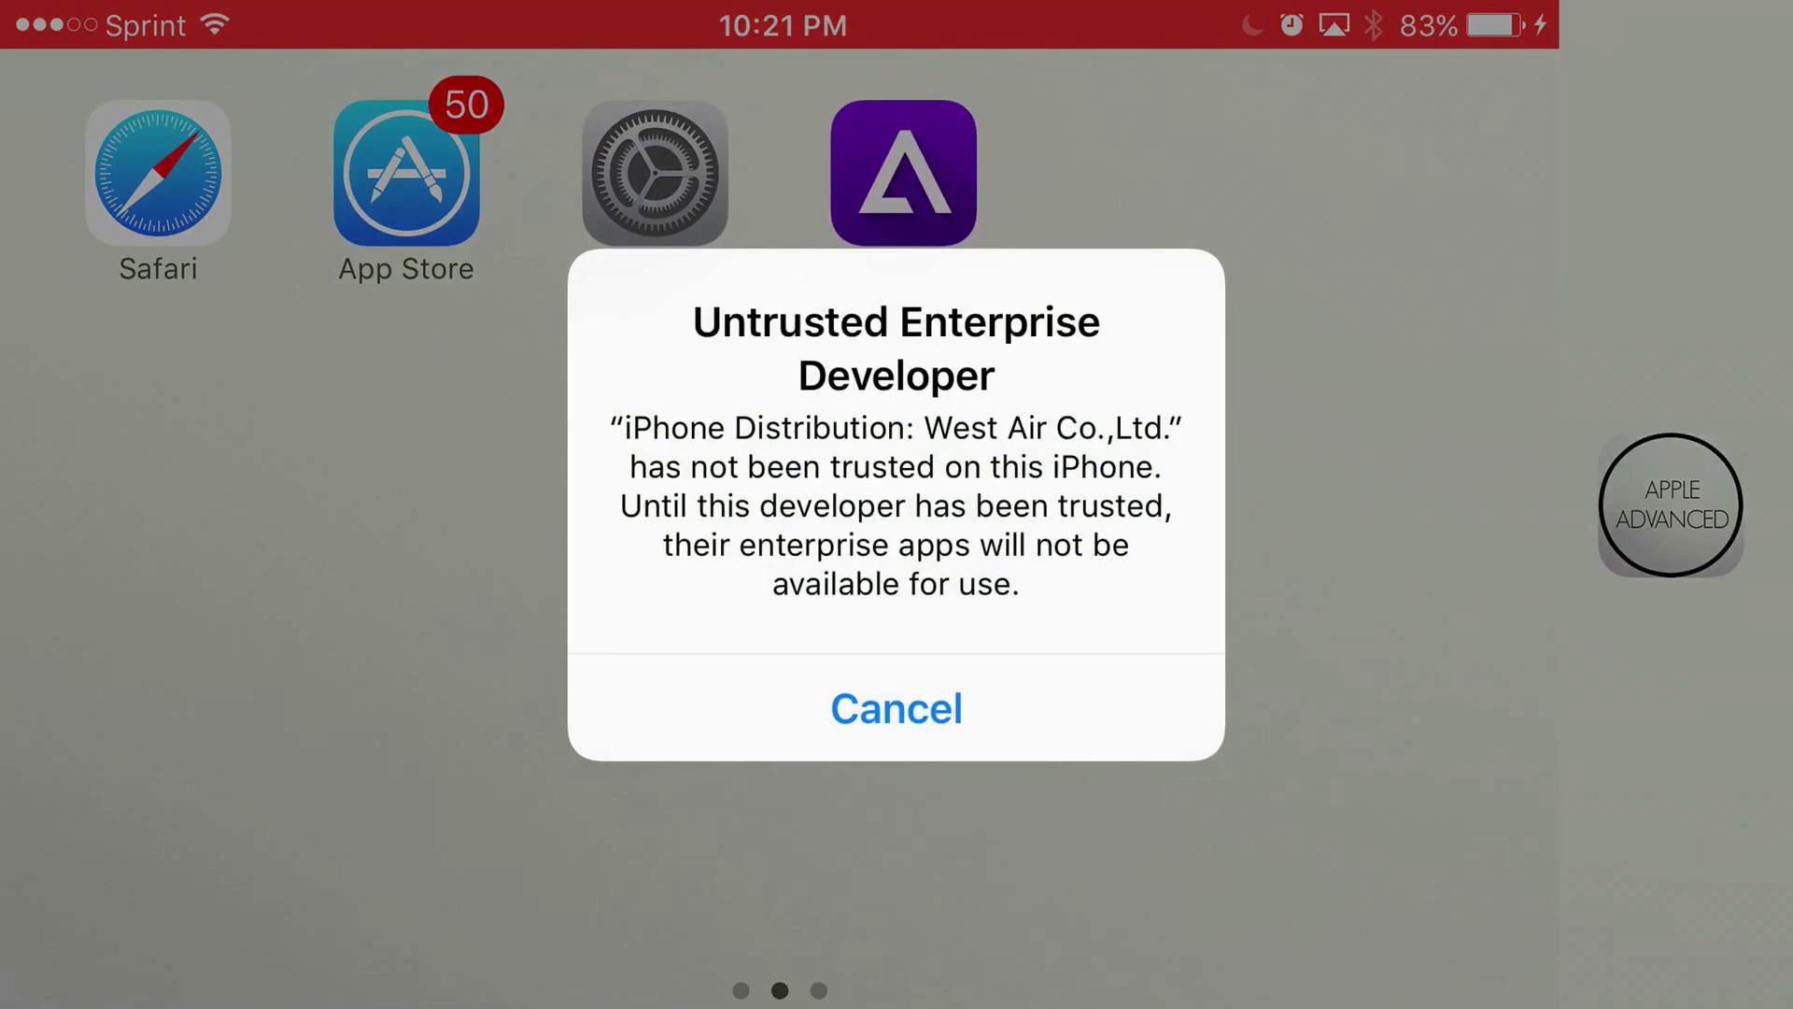
Dismiss the untrusted developer alert and go to Settings to trust West Air Co.,Ltd
left_click(897, 707)
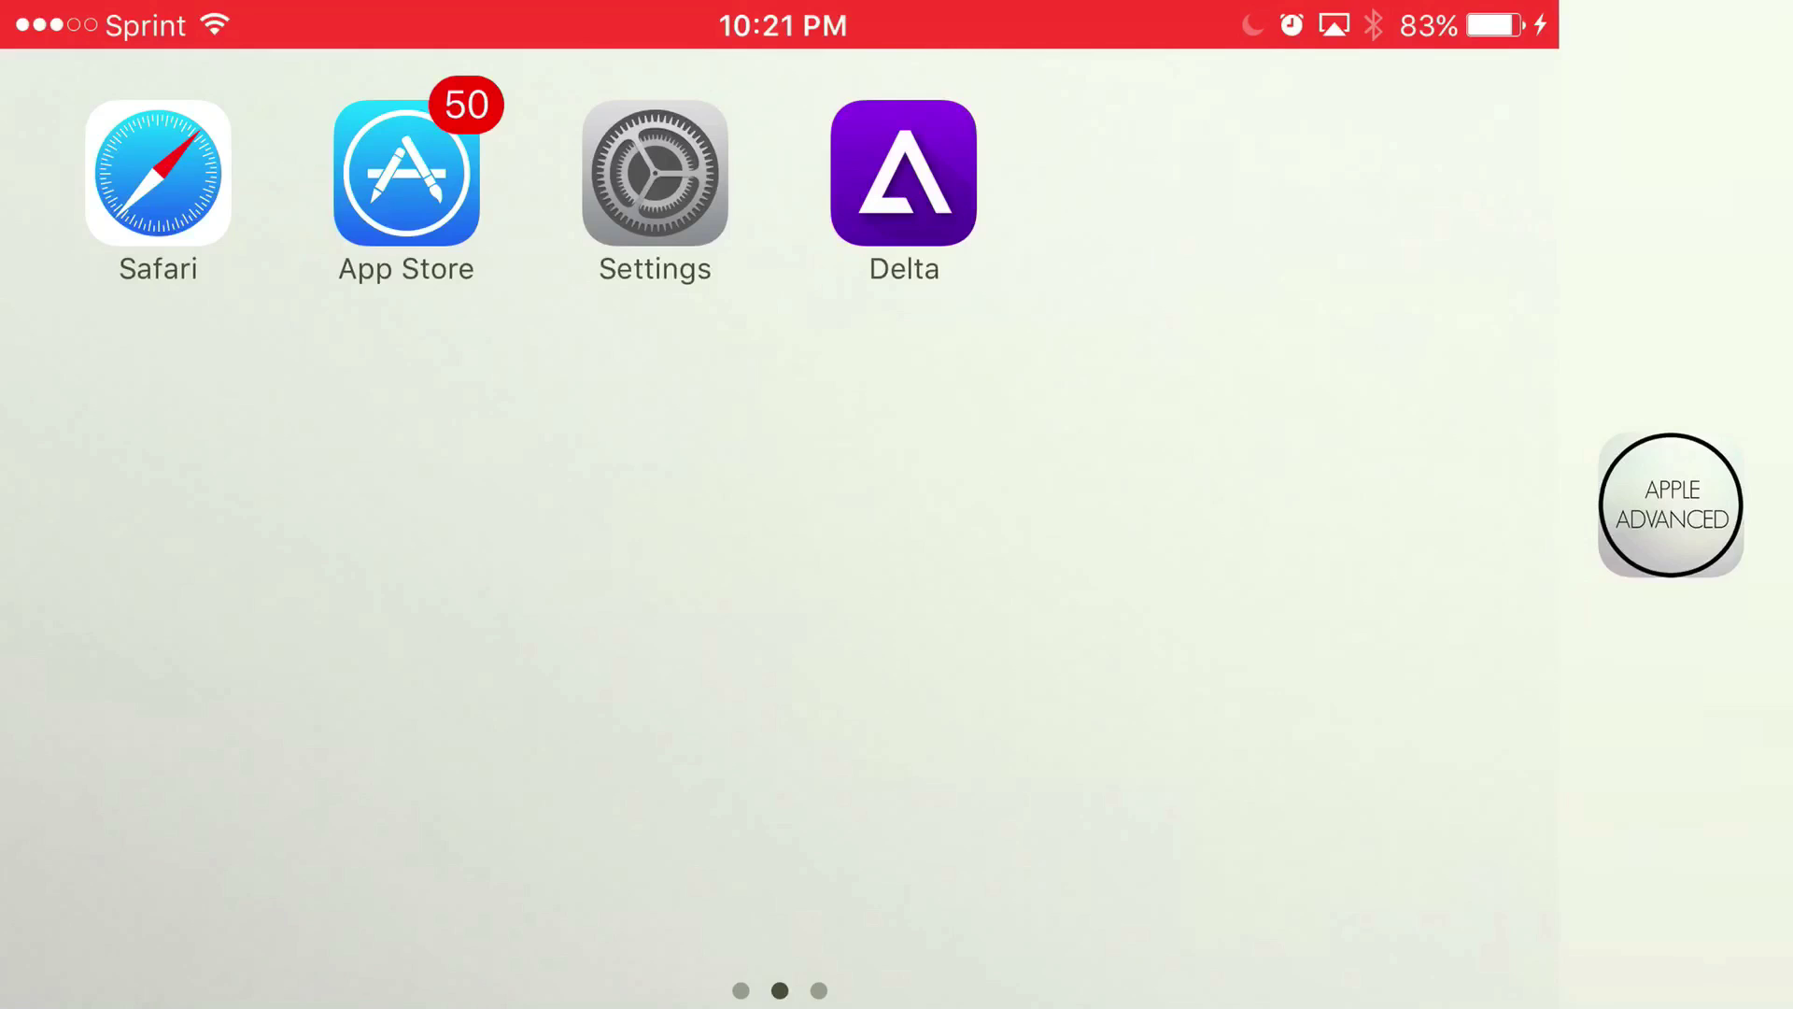
left_click(655, 172)
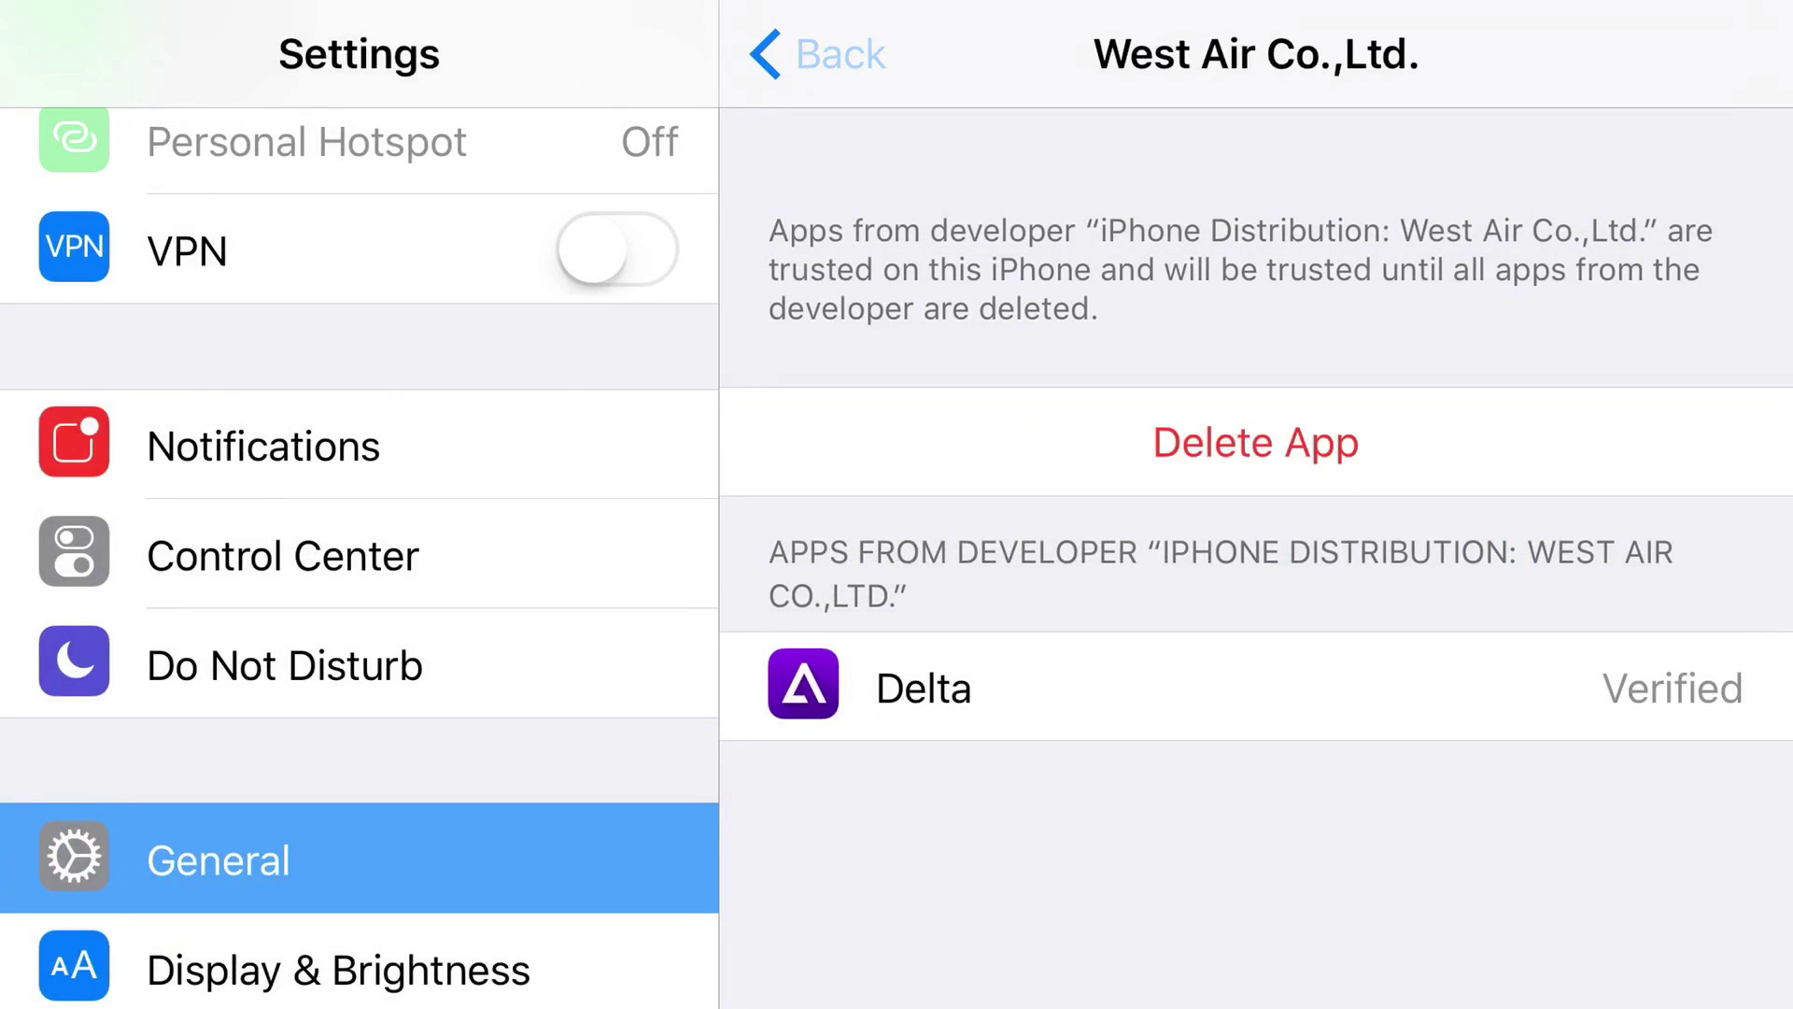
Return to the home screen showing the Delta icon beside Safari and Settings
key("super+h")
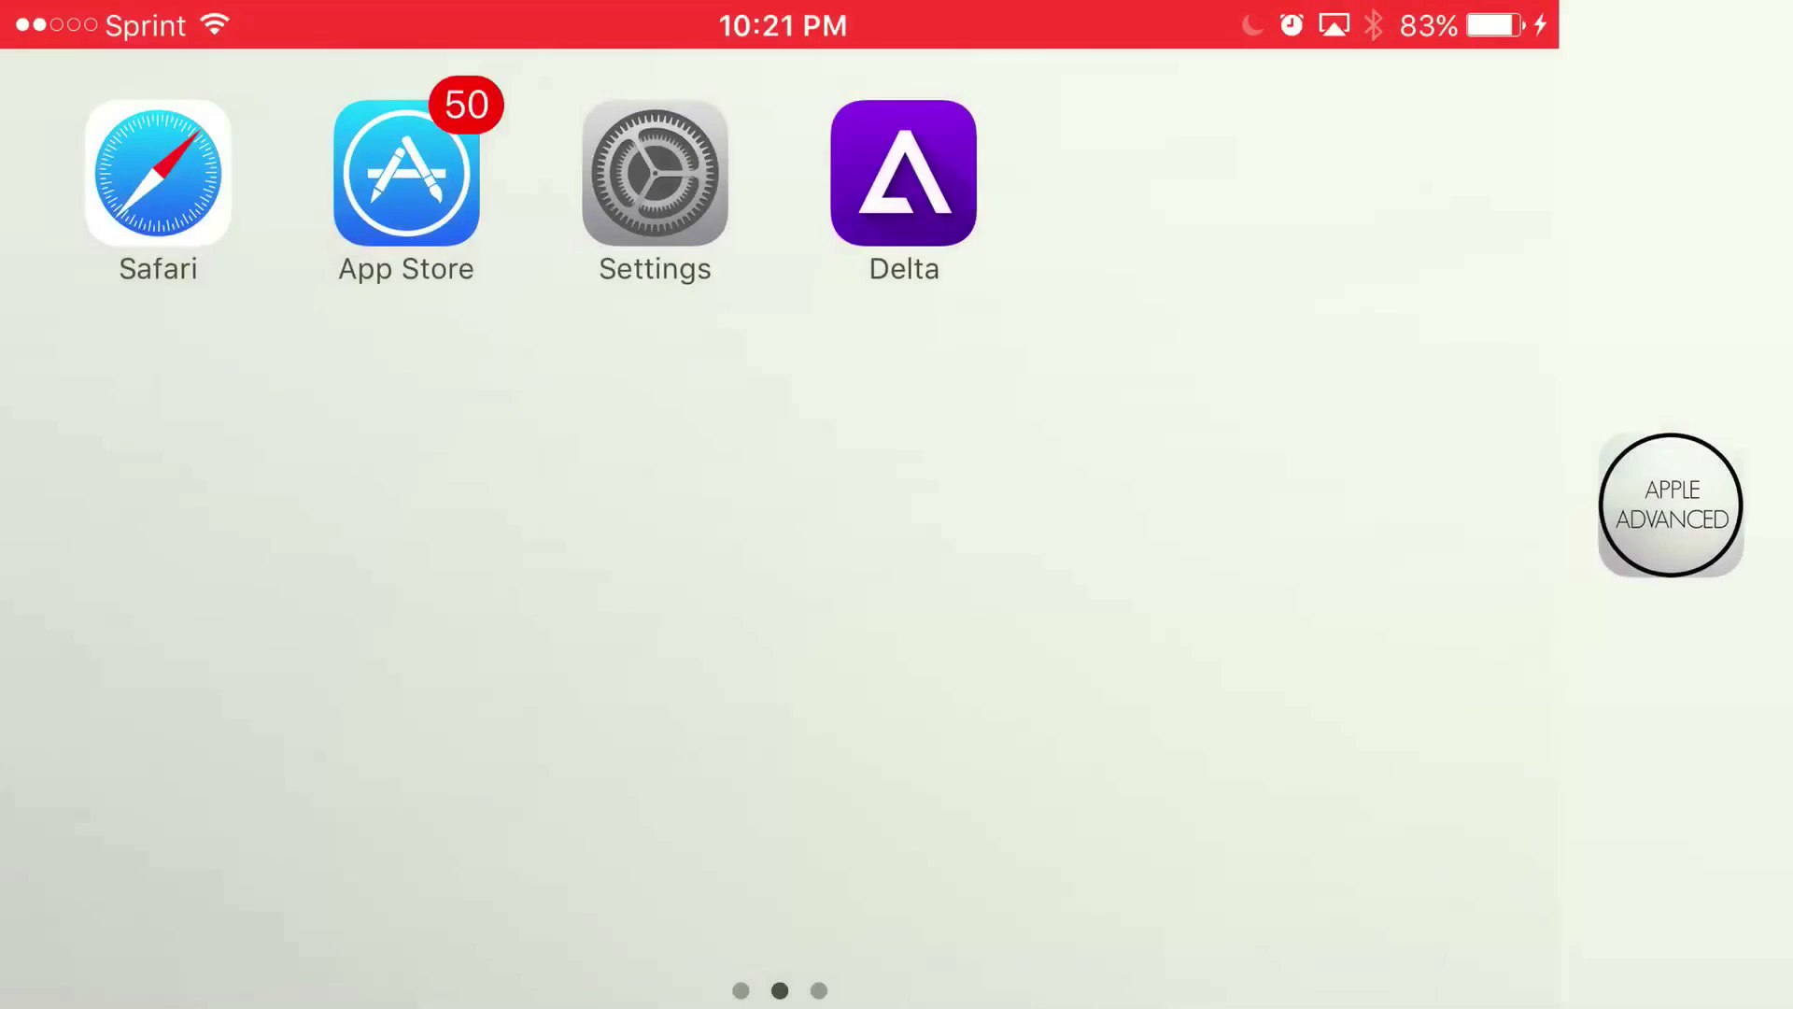